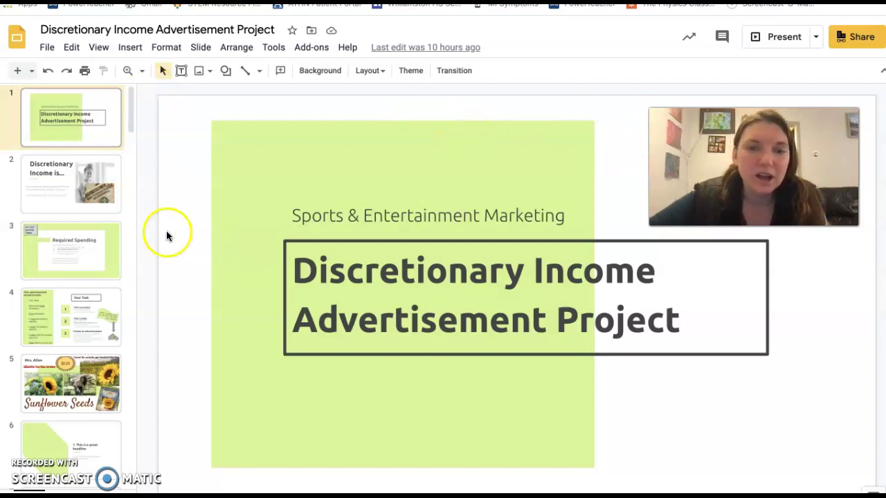
Show slide 2, which defines discretionary income as money left after taxes and bills.
left_click(102, 197)
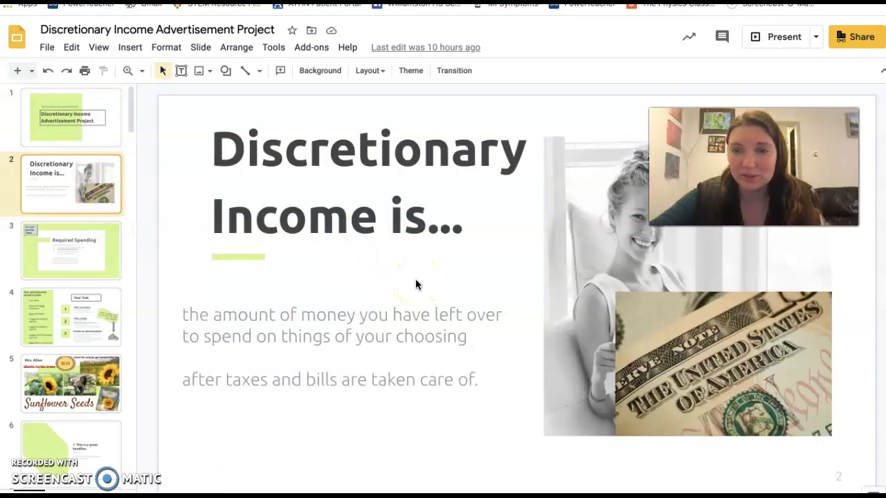
left_click_drag(675, 215, 700, 179)
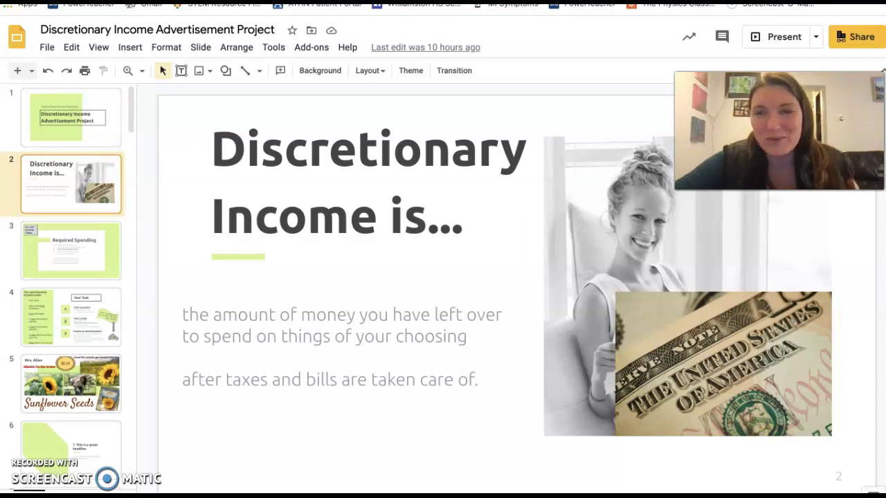
On slide 3, duplicate the Income Taxes sticky note below the original, then delete the copy.
left_click(106, 255)
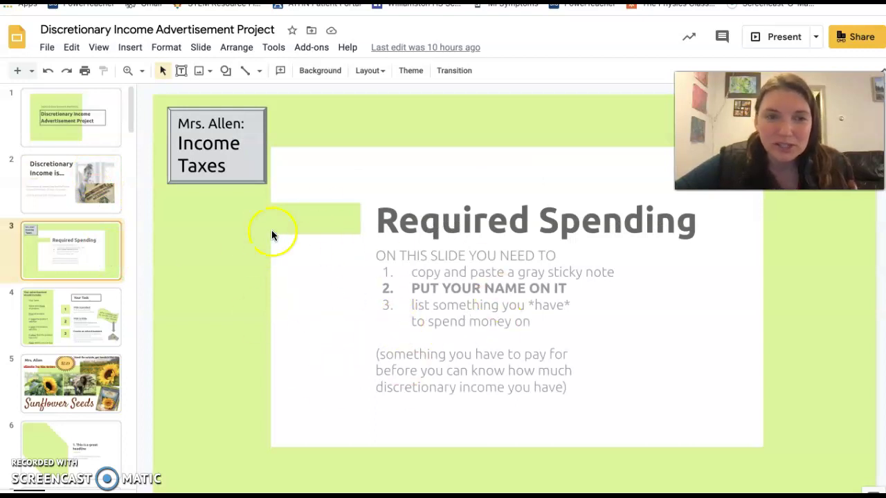
left_click(255, 151)
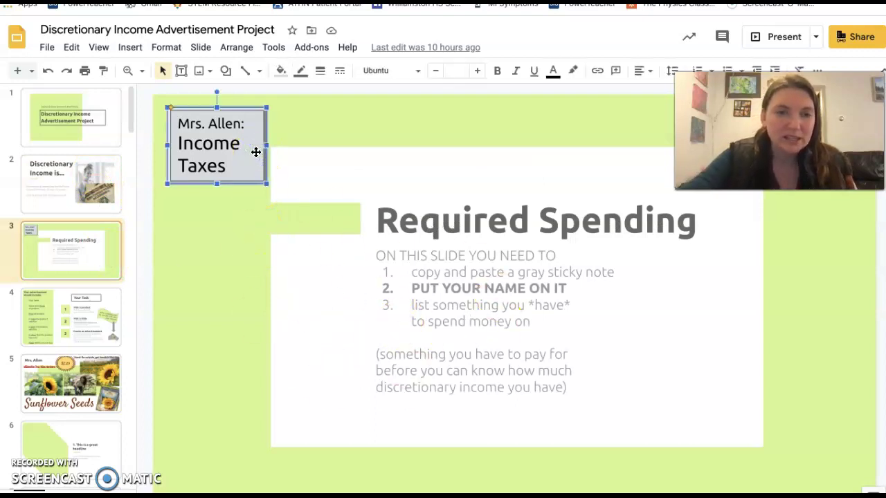
key("ctrl+c")
key("ctrl+v")
left_click_drag(254, 153, 249, 235)
left_click(220, 215)
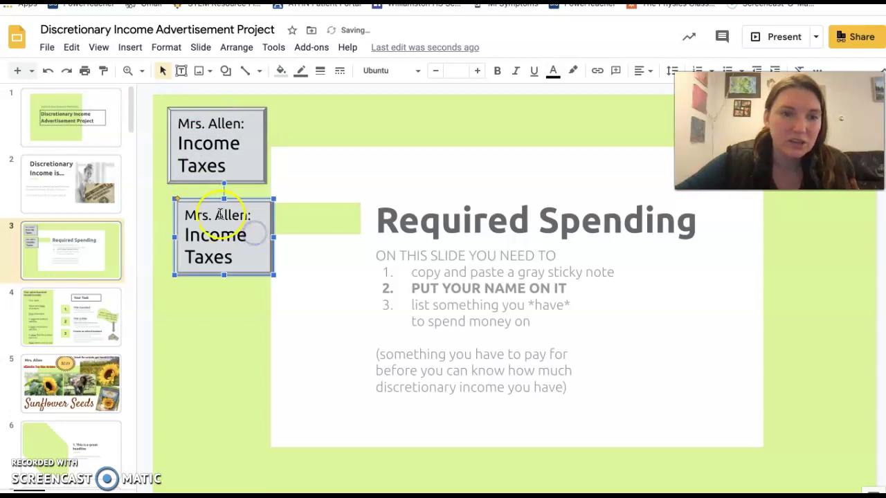
left_click(247, 235)
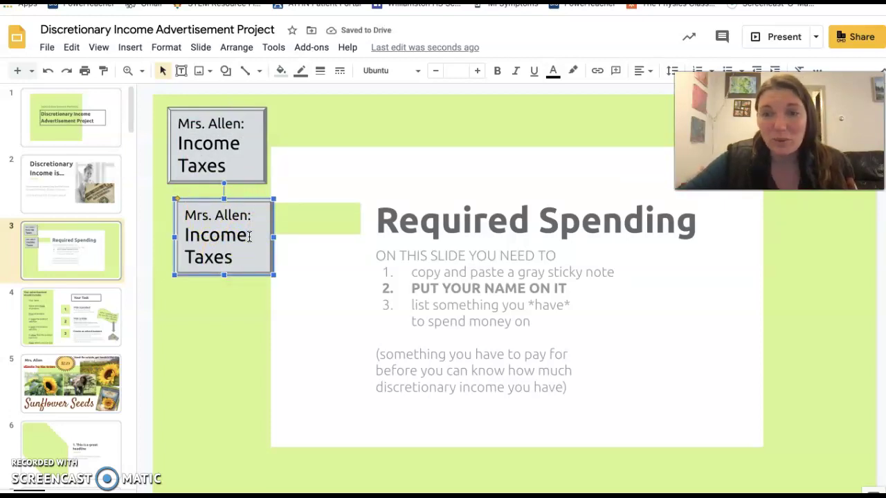
key("Delete")
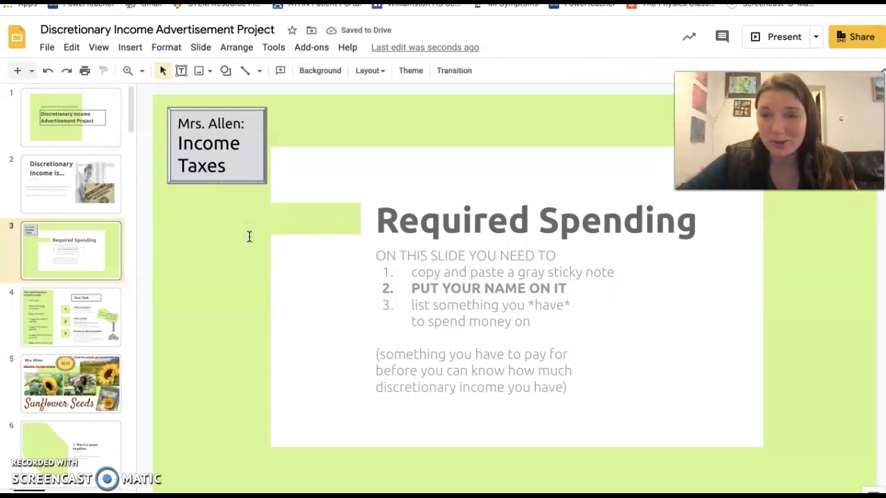
Display slide 4 with the advertisement requirements and the three-step Your Task list.
left_click(84, 324)
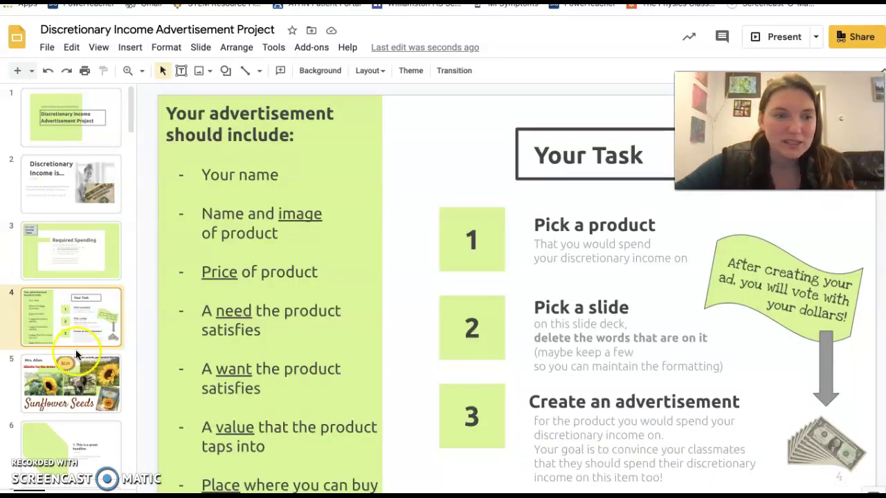
scroll(63, 387, "down", 4)
scroll(64, 387, "up", 3)
scroll(64, 393, "down", 1)
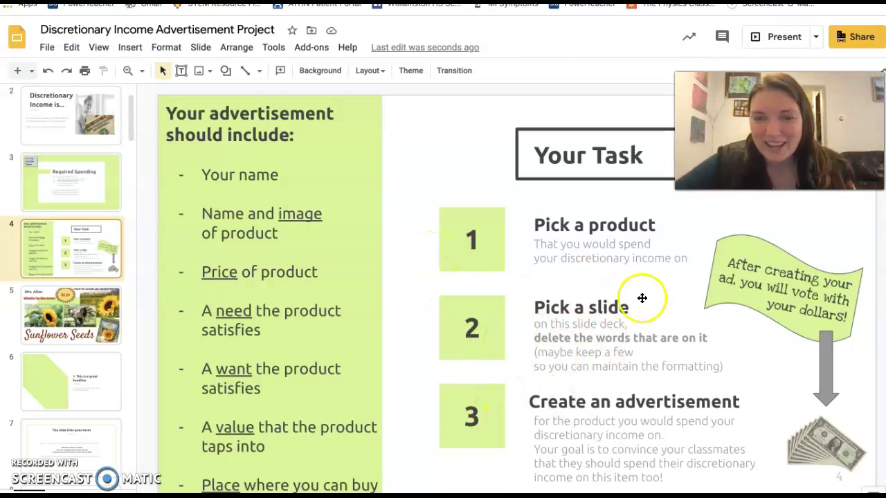
Browse slides 5 through 8, ending on slide 6 with the 'This is a great headline' layout.
left_click(95, 344)
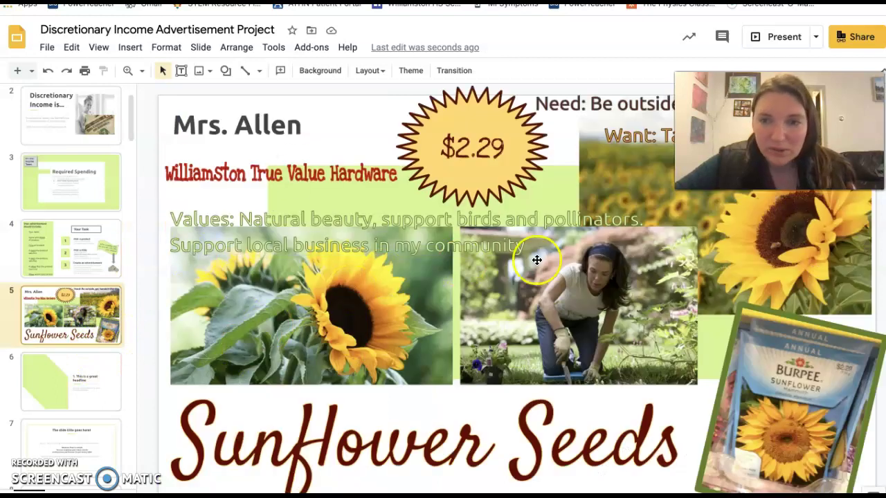
left_click(96, 372)
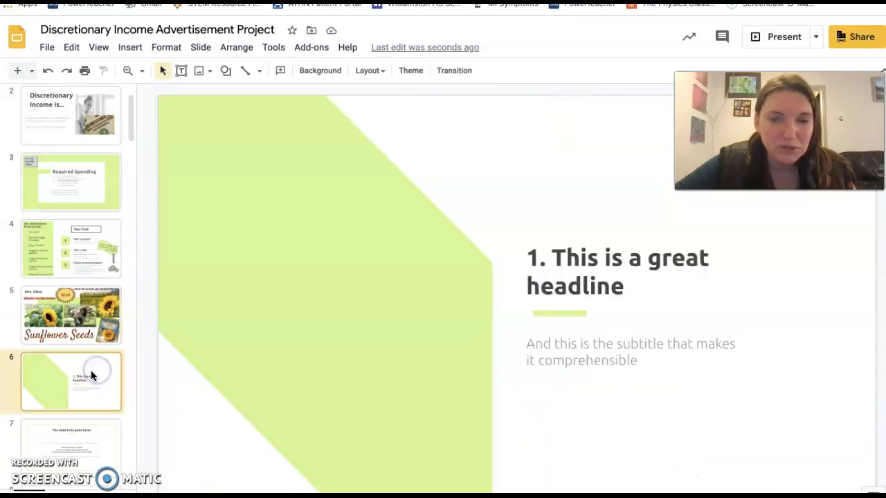
scroll(72, 432, "down", 6)
scroll(69, 260, "up", 2)
scroll(69, 258, "up", 3)
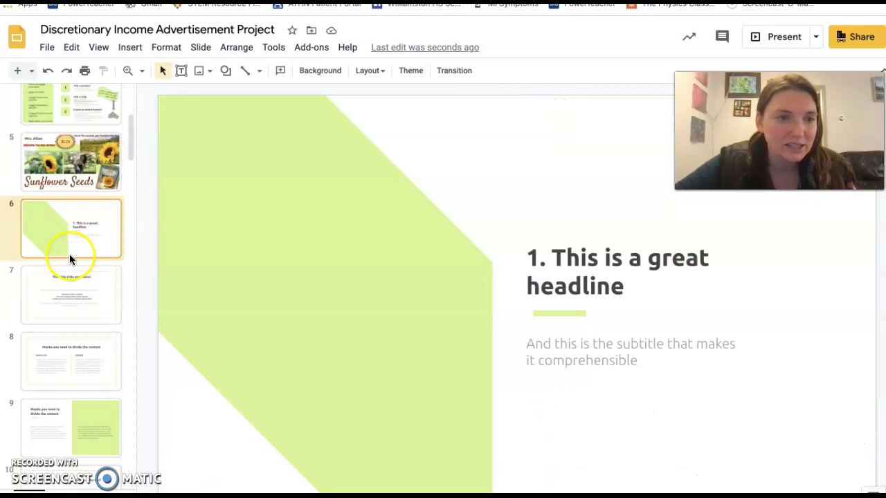
left_click(74, 287)
left_click(75, 376)
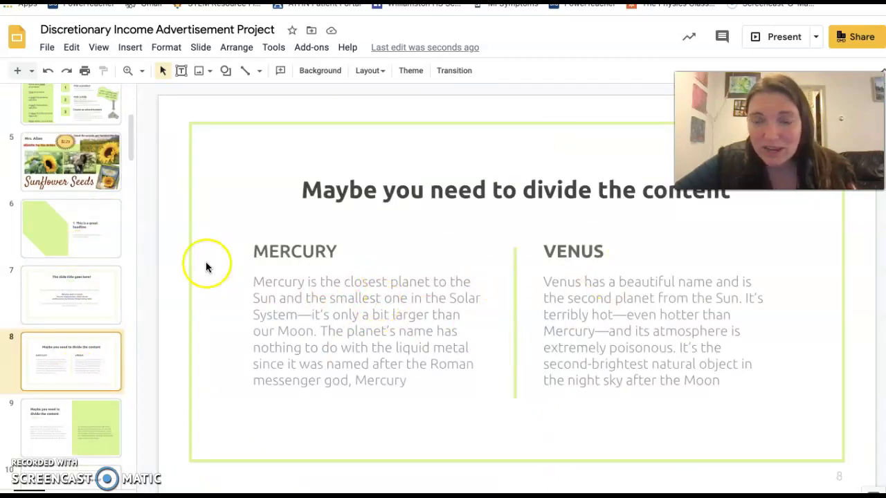
left_click(81, 242)
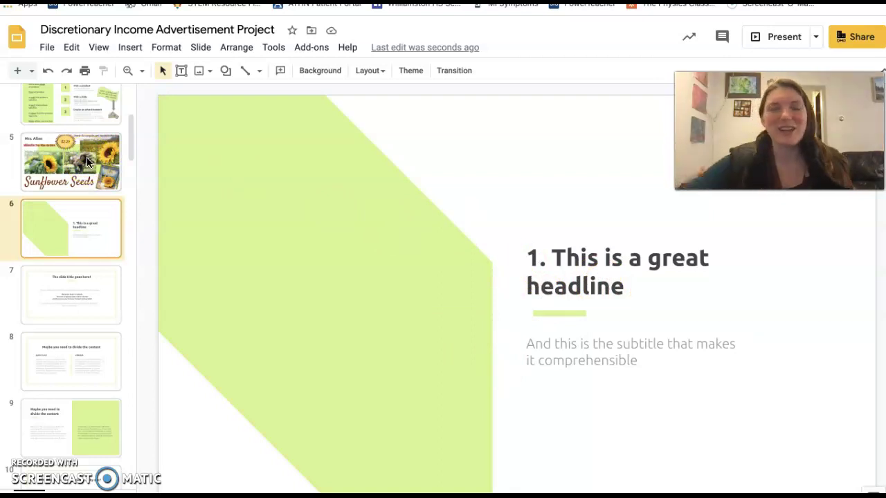
Return to slide 5, the Sunflower Seeds ad, and select its title text.
left_click(104, 178)
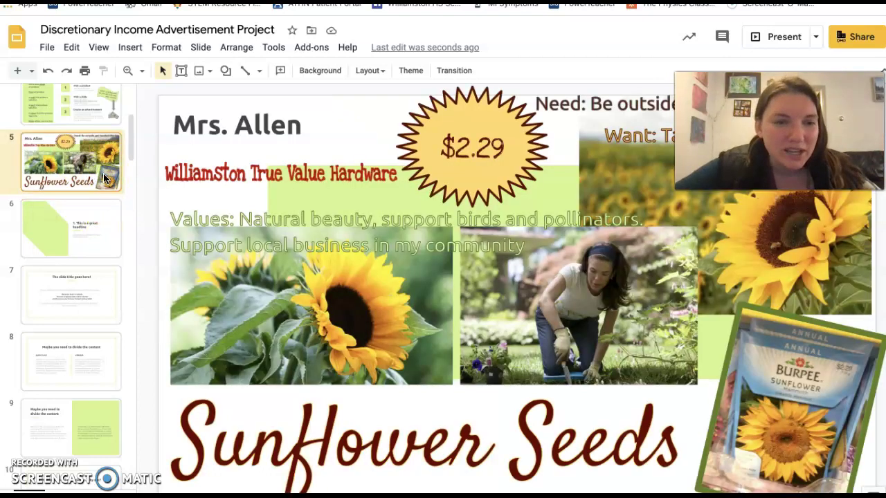
left_click(415, 216)
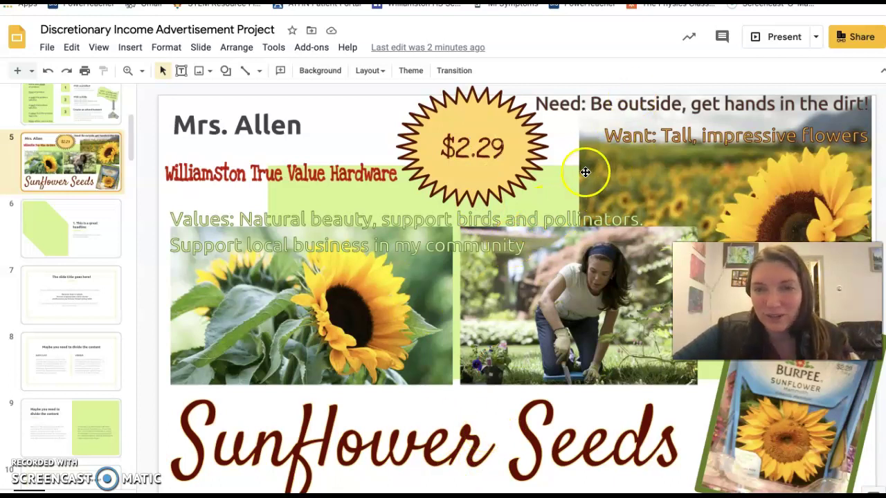
left_click(286, 418)
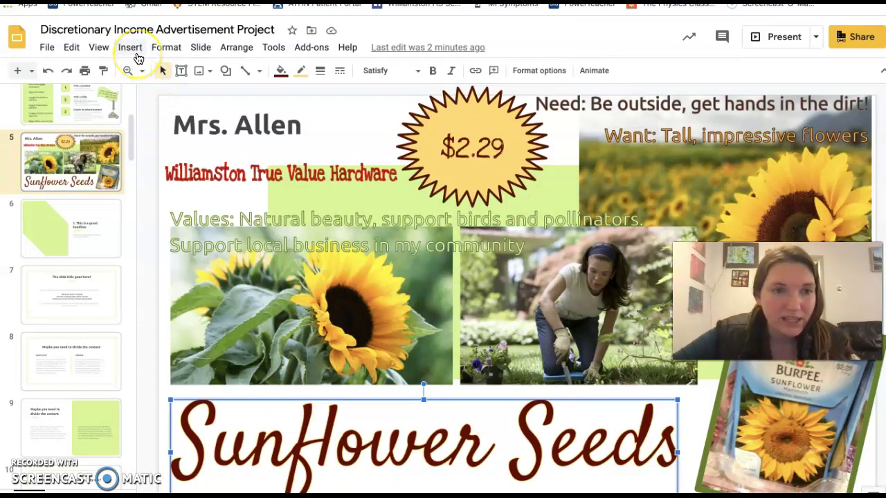
Insert a new word art on the slide and enter its text.
left_click(131, 50)
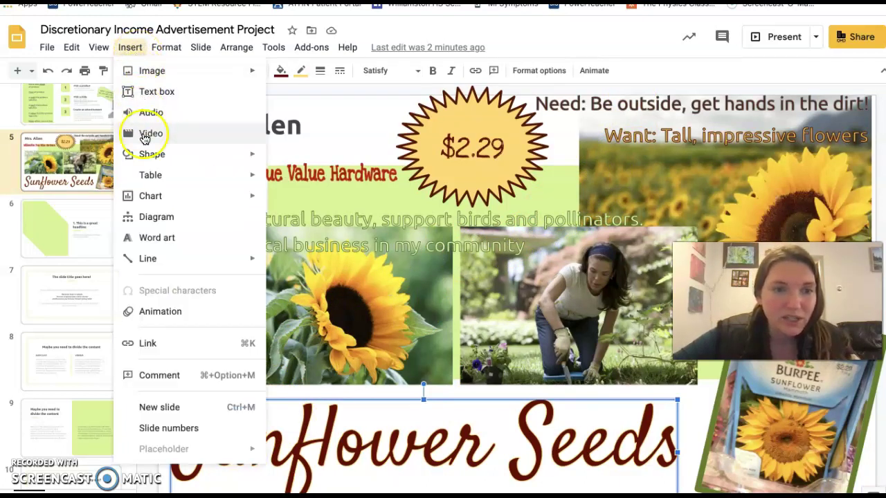
left_click(147, 237)
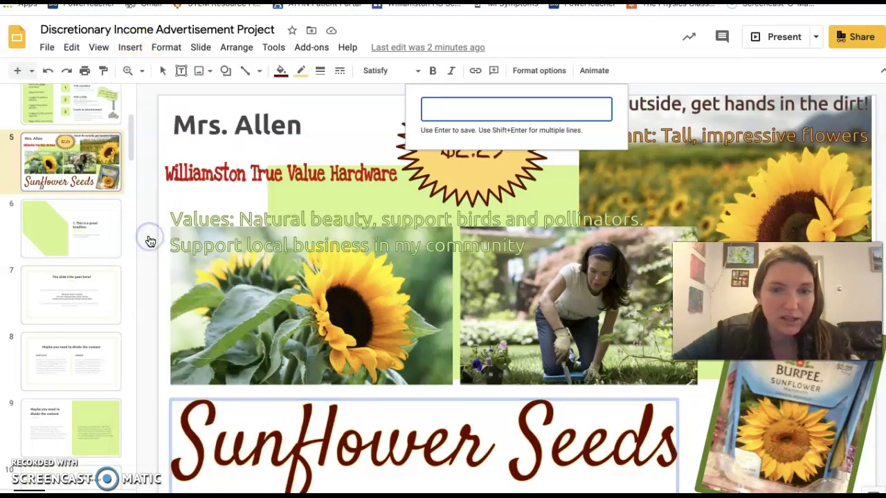
type("World!")
left_click(474, 101)
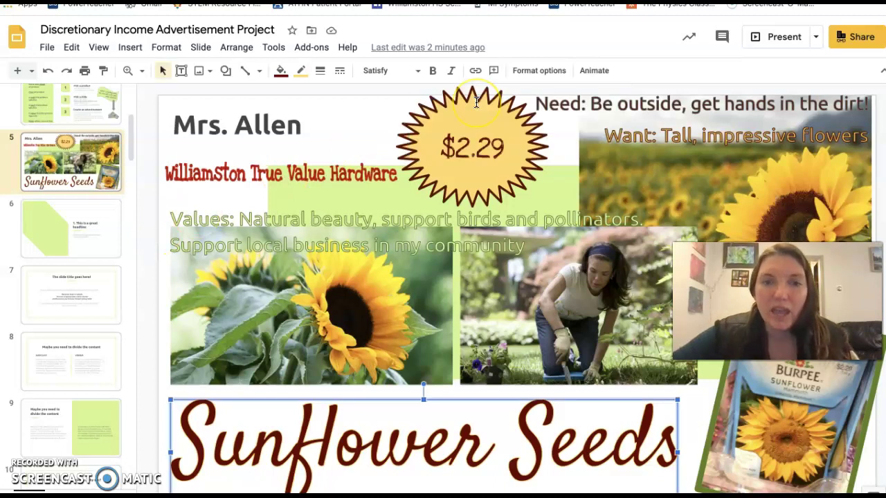
Rotate the word art with its handle, then set it back to horizontal.
left_click(560, 303)
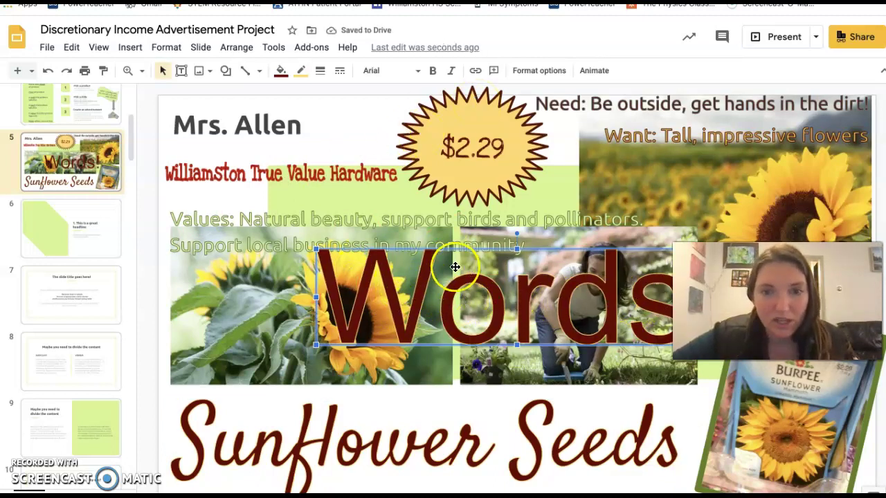
left_click_drag(517, 234, 516, 283)
left_click_drag(516, 282, 516, 280)
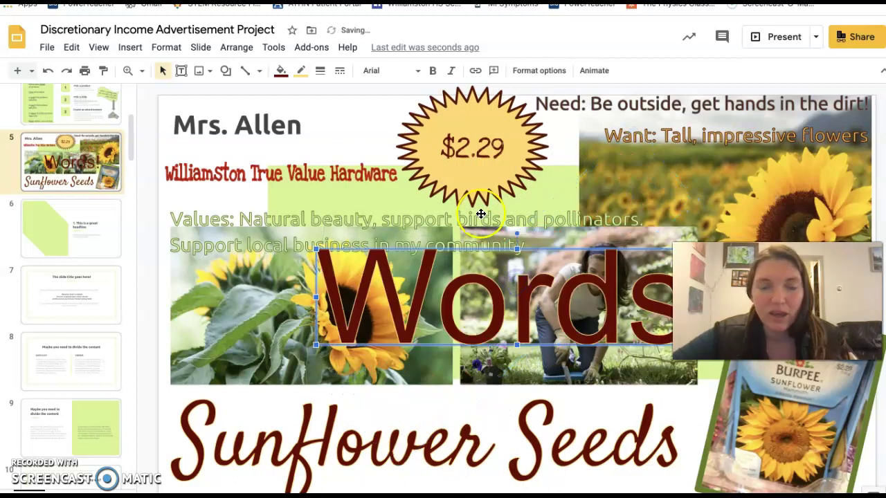
left_click(401, 74)
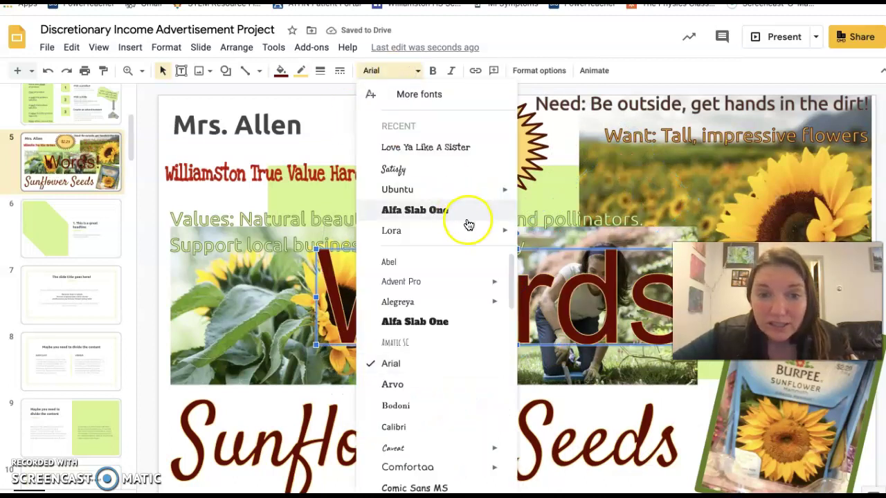
Style the word art in bold Alfa Slab One with blue fill and a blue-purple outline.
left_click(464, 211)
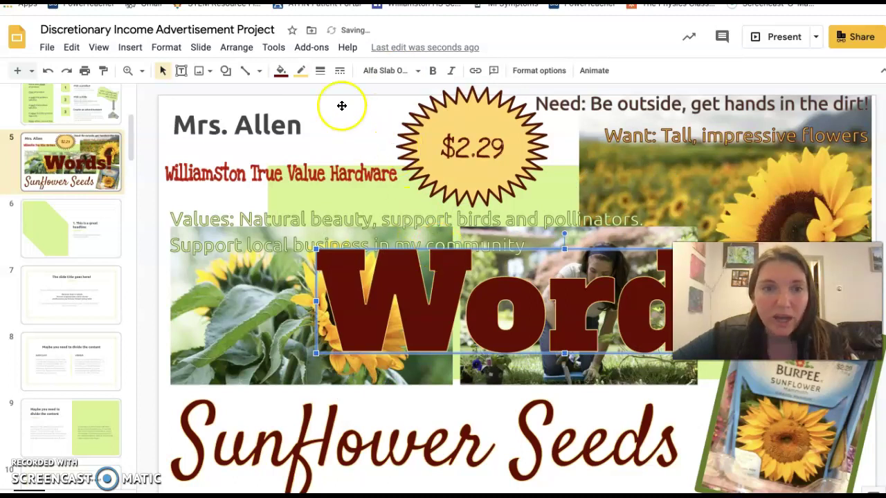
left_click(281, 71)
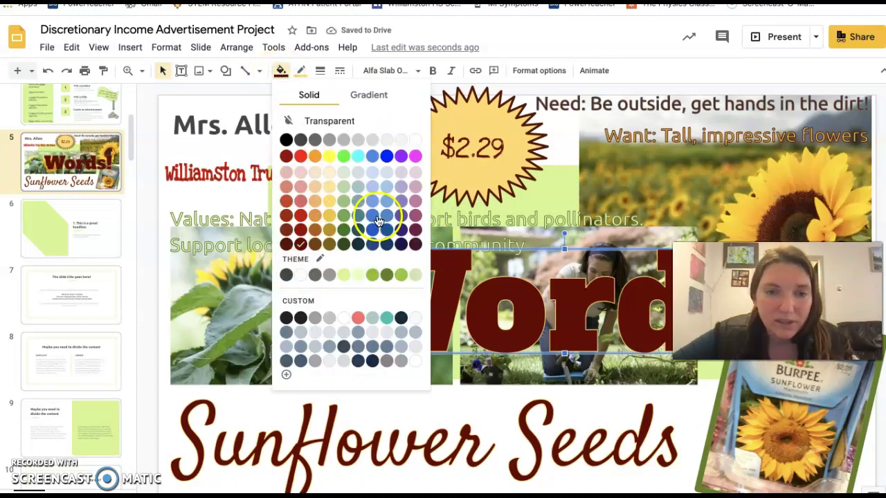
left_click(373, 216)
left_click(304, 74)
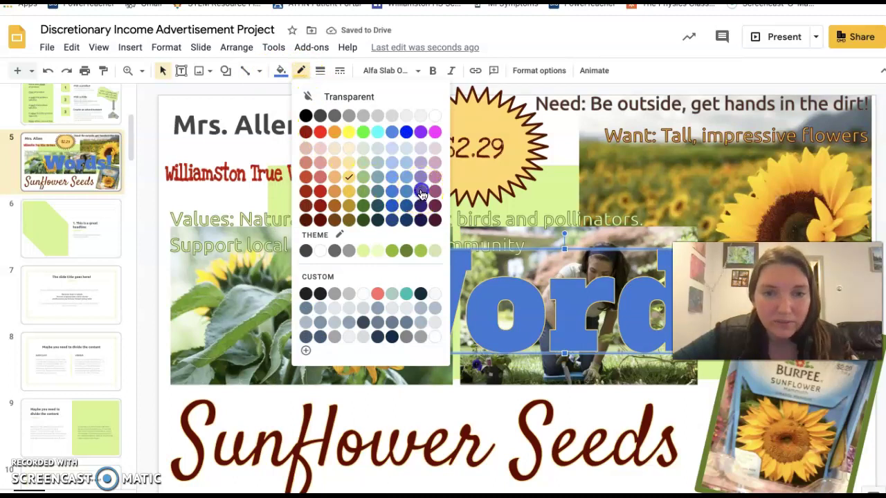
left_click(419, 192)
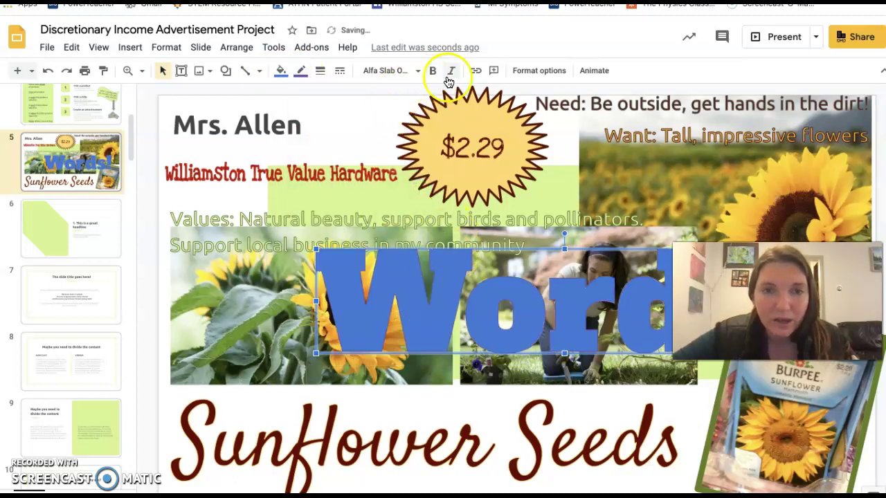
left_click(433, 70)
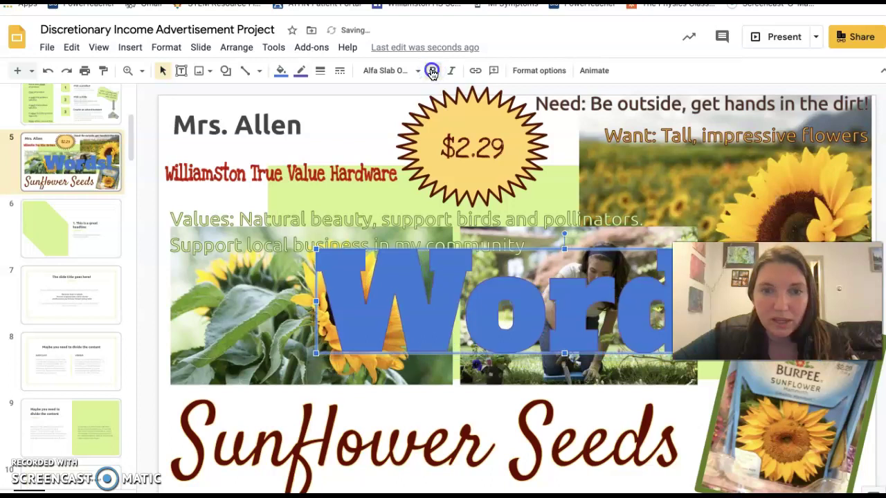
left_click(450, 72)
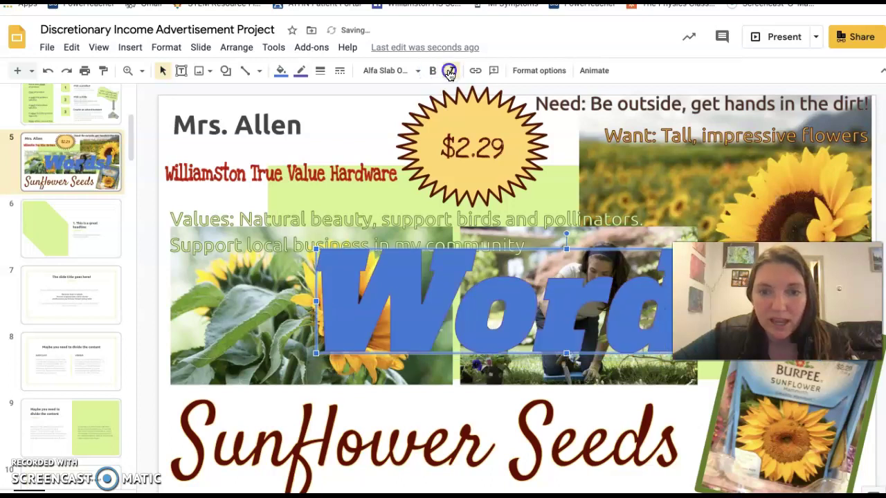
left_click(449, 72)
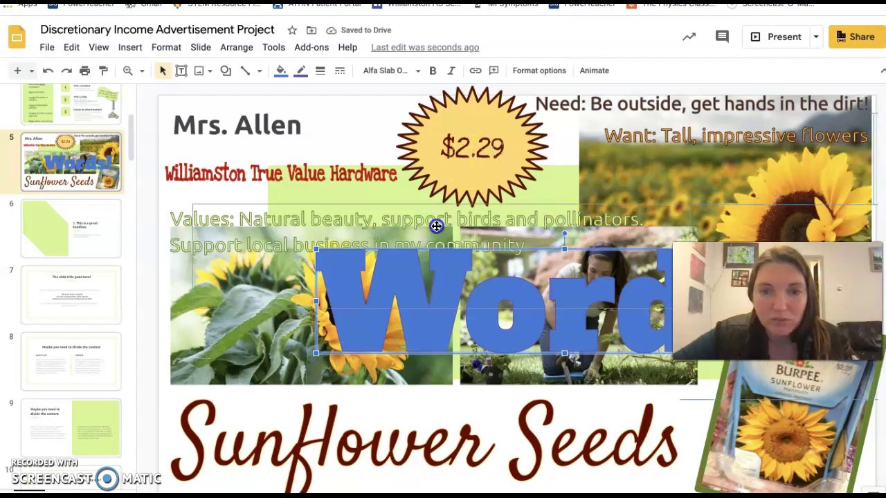
Move the word art over the Values text, resize and narrow it, then delete it.
left_click_drag(436, 227, 313, 182)
left_click_drag(192, 309, 292, 269)
left_click_drag(292, 233, 448, 235)
left_click(569, 221)
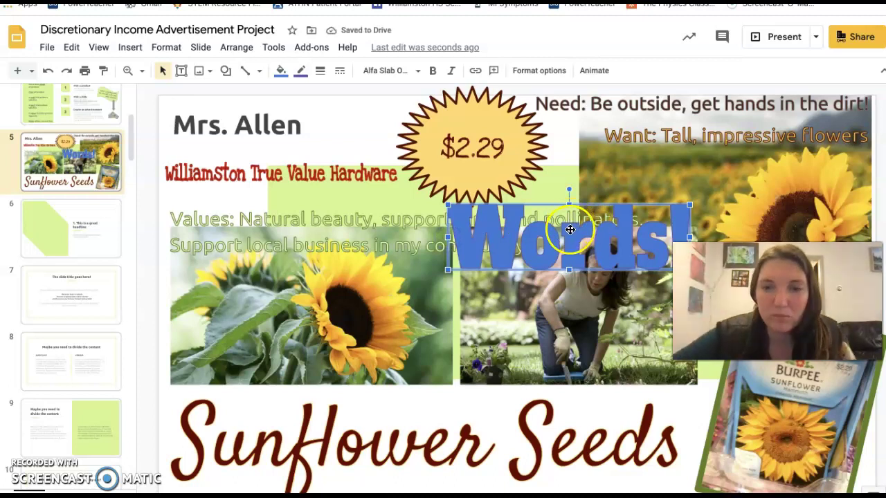
left_click_drag(448, 270, 327, 291)
key("Delete")
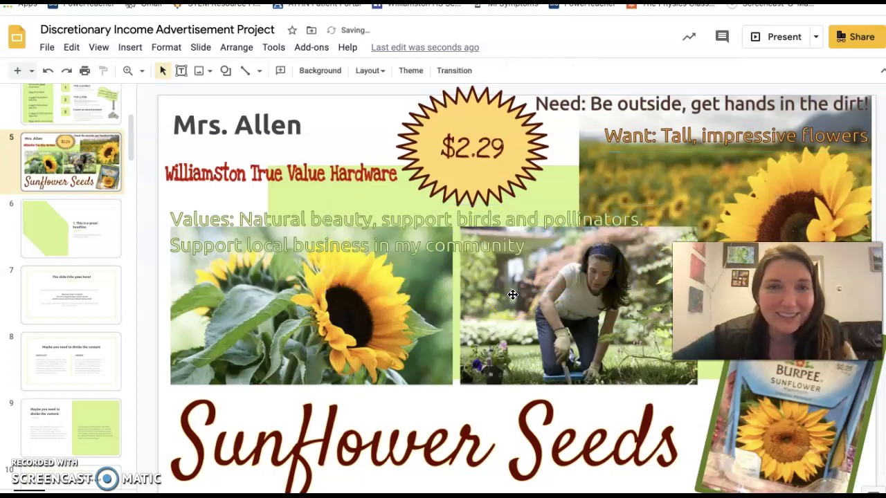
Go back to slide 4, Your Task, and select the dollar-bill image.
left_click(228, 394)
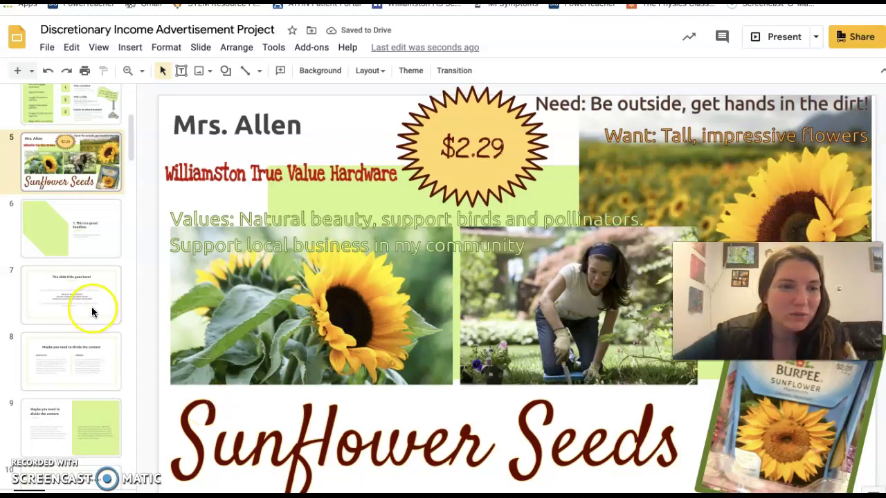
scroll(84, 255, "up", 3)
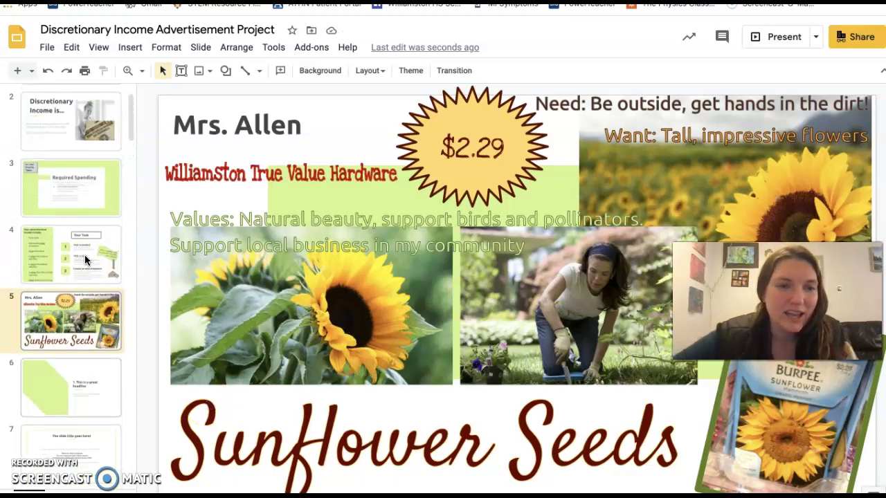
left_click(110, 248)
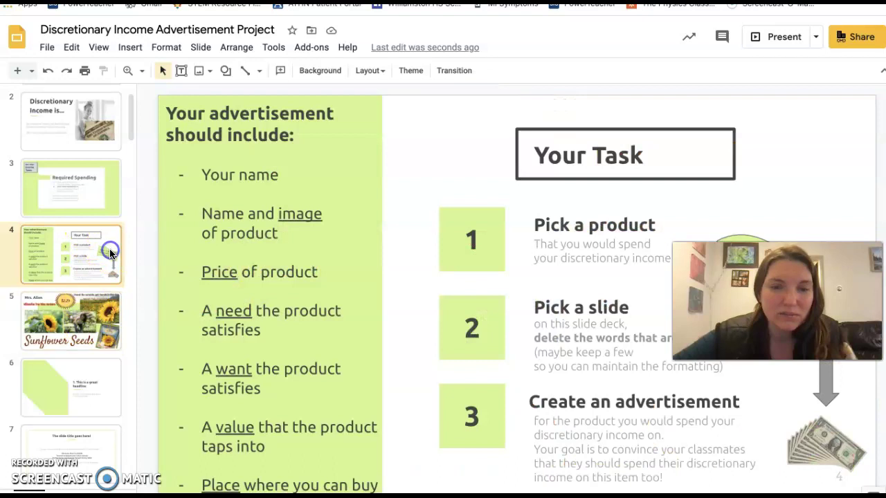
left_click(818, 439)
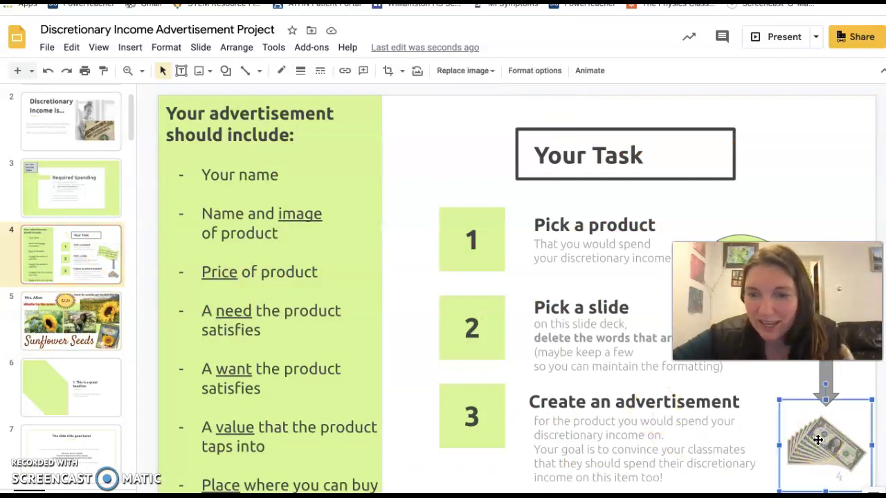